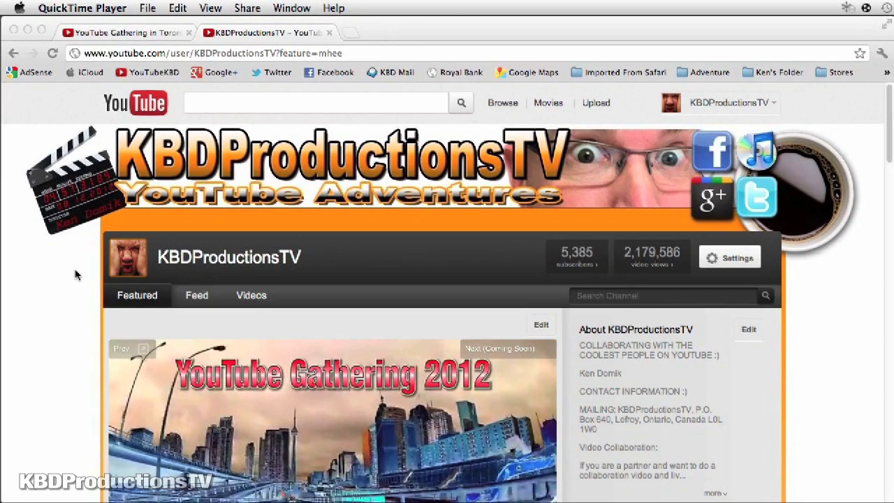
View the Toronto gathering video, return to the KBDProductionsTV channel page, then switch to Photoshop.
click(110, 34)
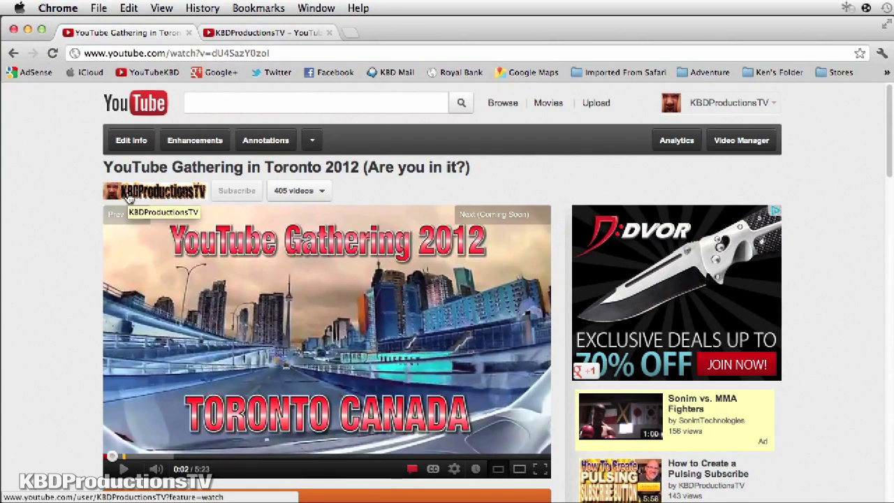
click(269, 34)
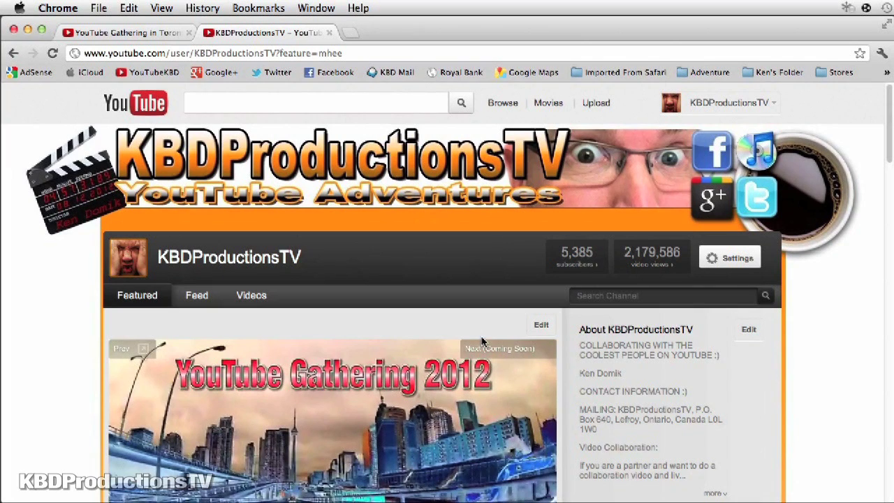
key(super+Tab)
key(super+Tab)
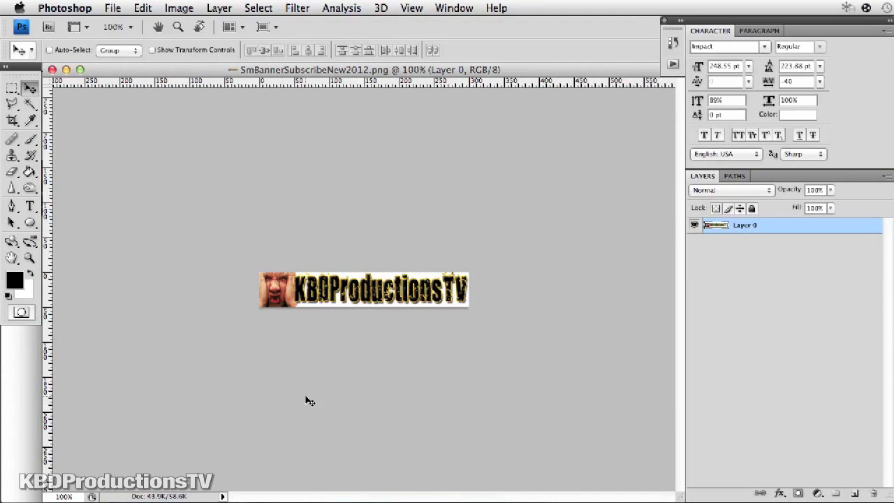
Check that the small banner is 300 × 50 pixels at 72 ppi, leaving it unchanged.
click(176, 8)
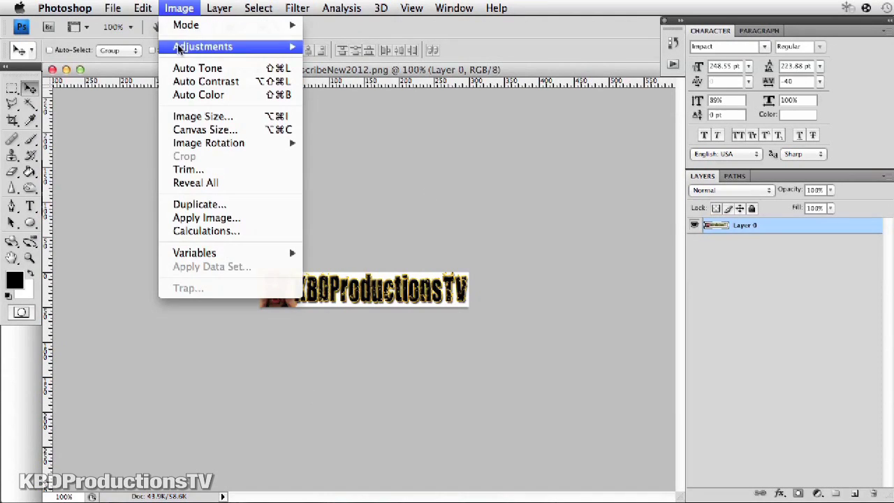
click(209, 116)
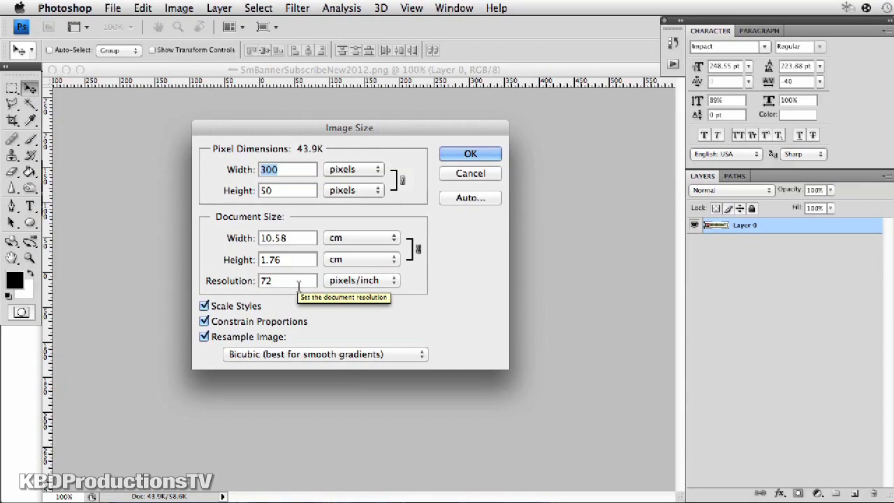
click(464, 176)
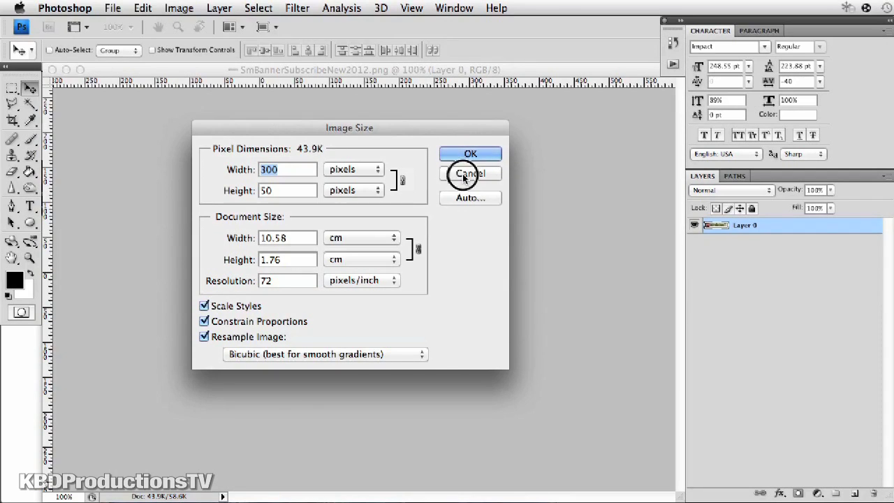
click(114, 8)
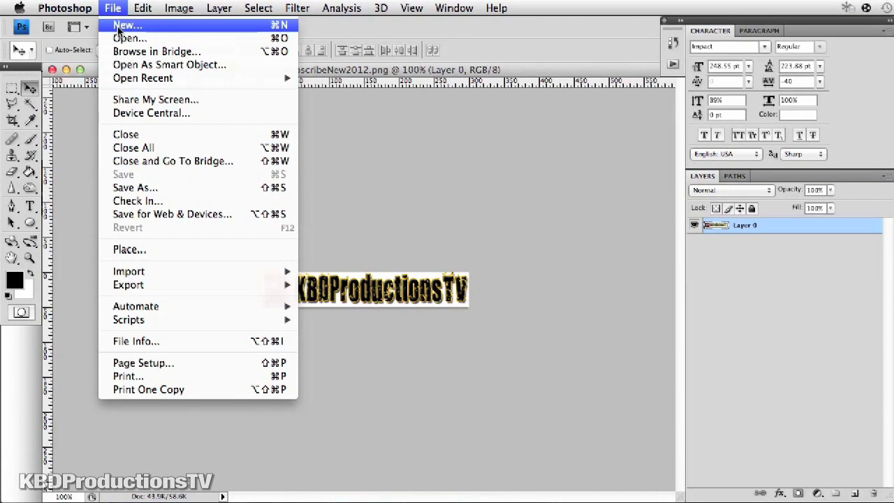
Create a blank white 900 × 150 px document at 72 ppi and enlarge its window.
click(117, 30)
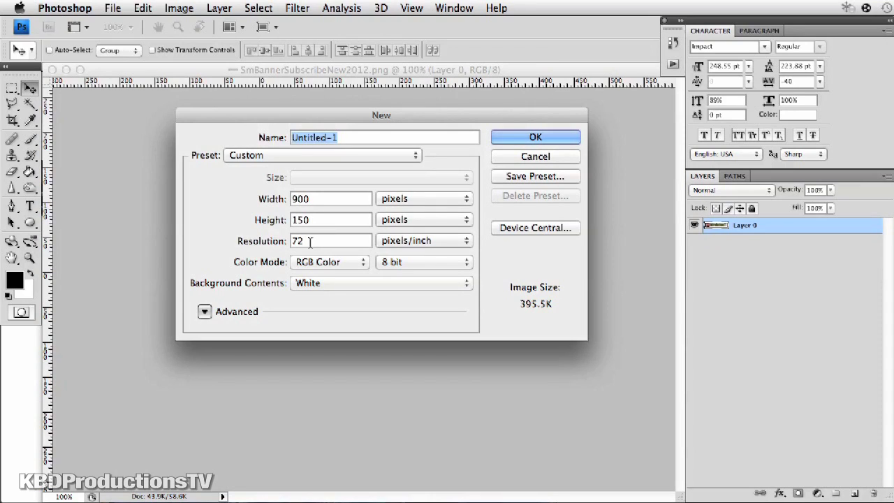
click(534, 136)
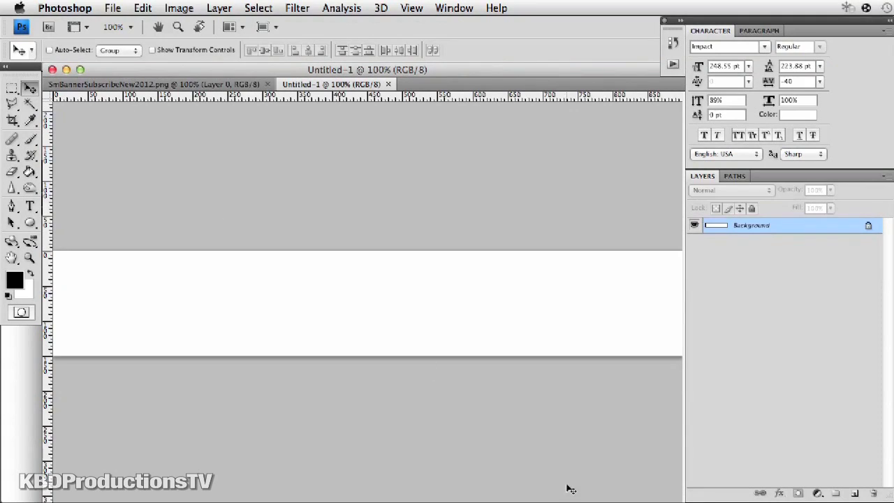
drag(681, 497, 682, 494)
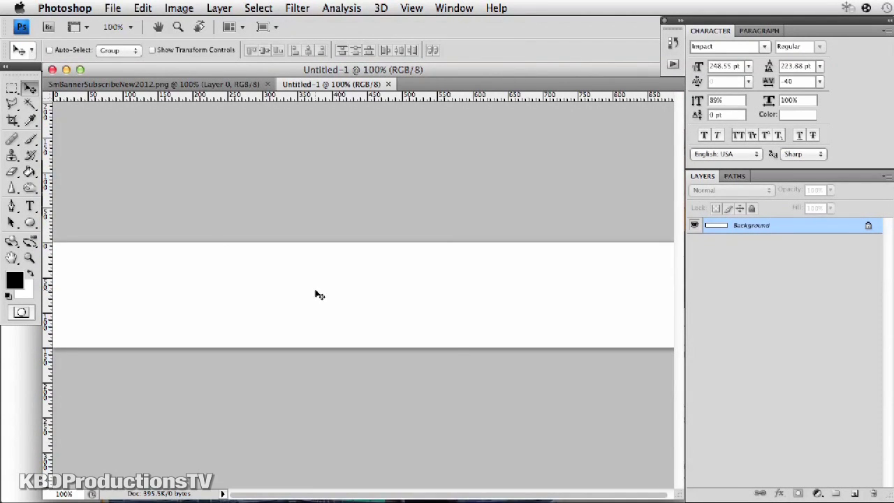
click(113, 8)
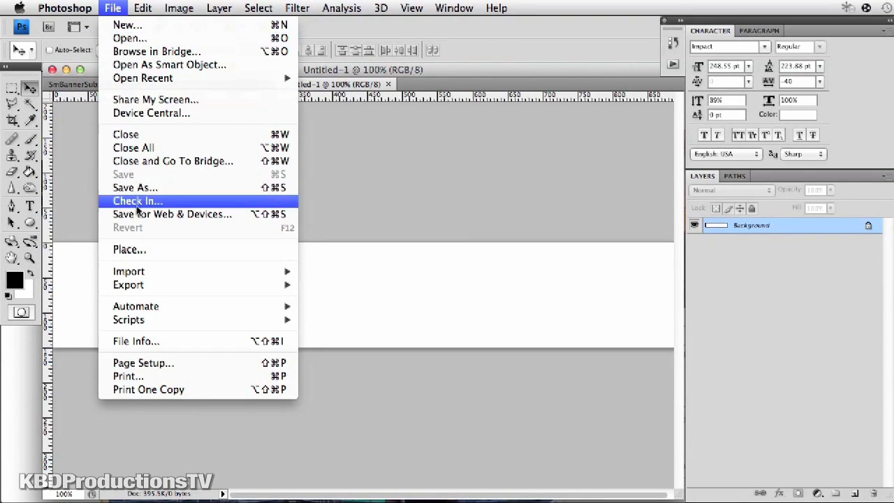
Place Shar-Pei.jpg into the banner, move it to the left edge, and commit it.
click(142, 251)
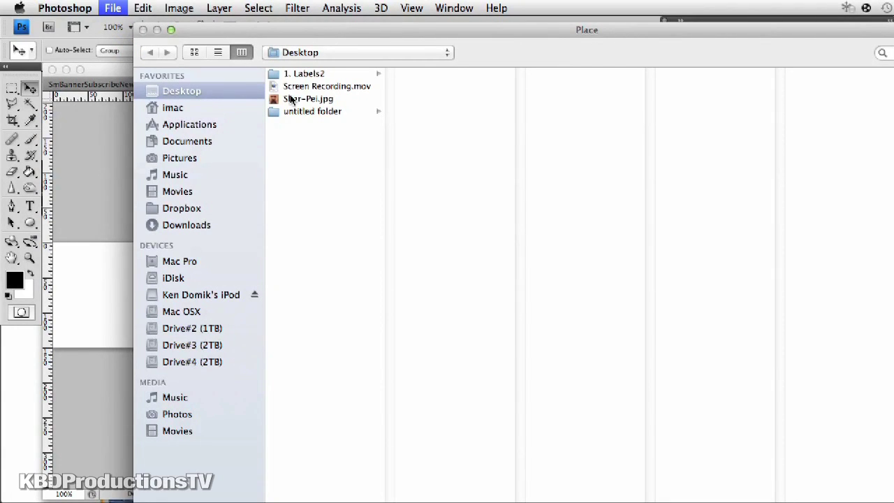
double_click(293, 102)
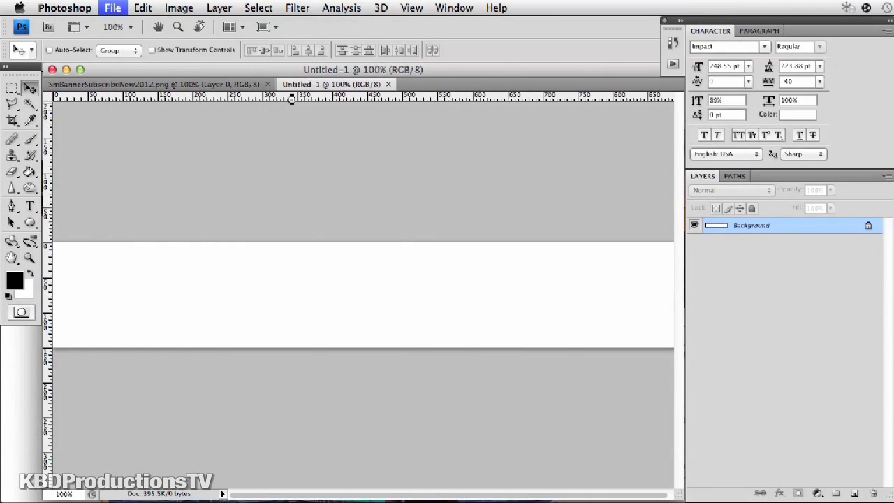
drag(391, 296, 135, 286)
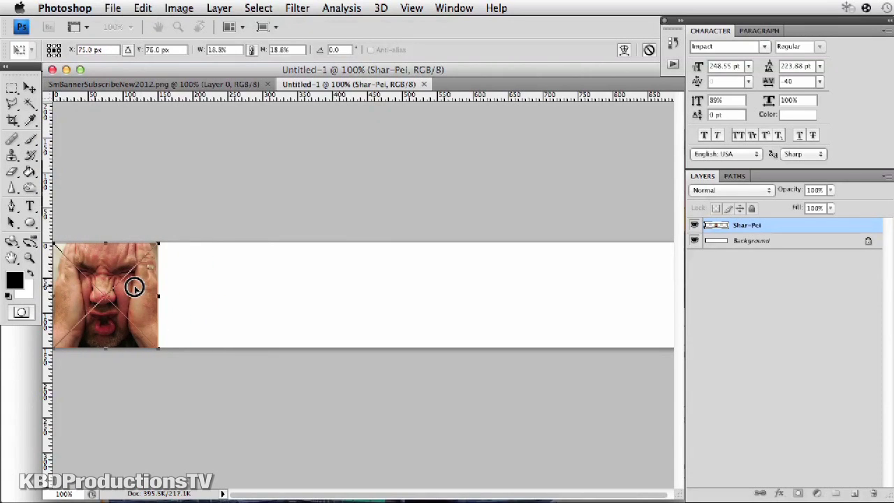
key(Return)
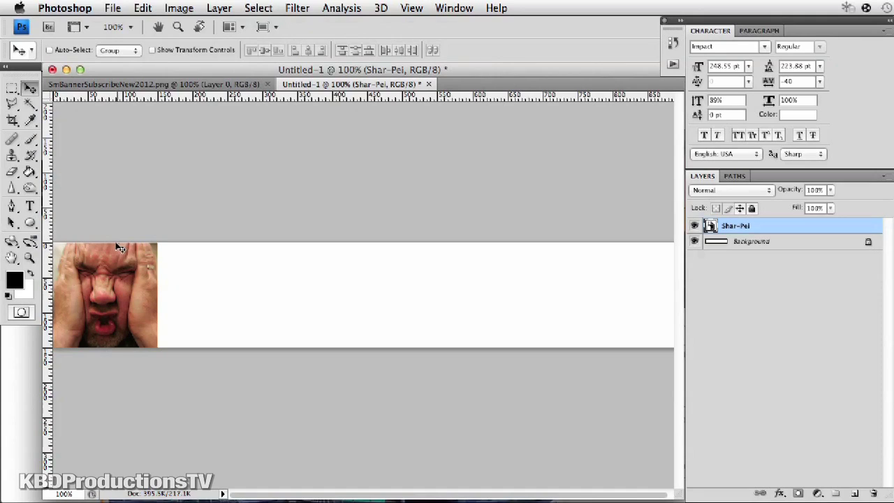
click(740, 301)
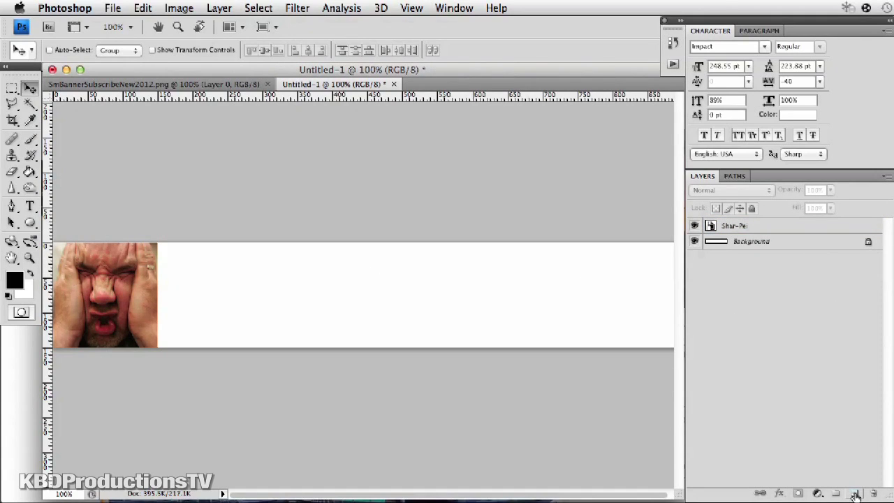
Add a KBDProductionsTV type layer in Impact 248.55 pt to the right of the photo.
click(29, 206)
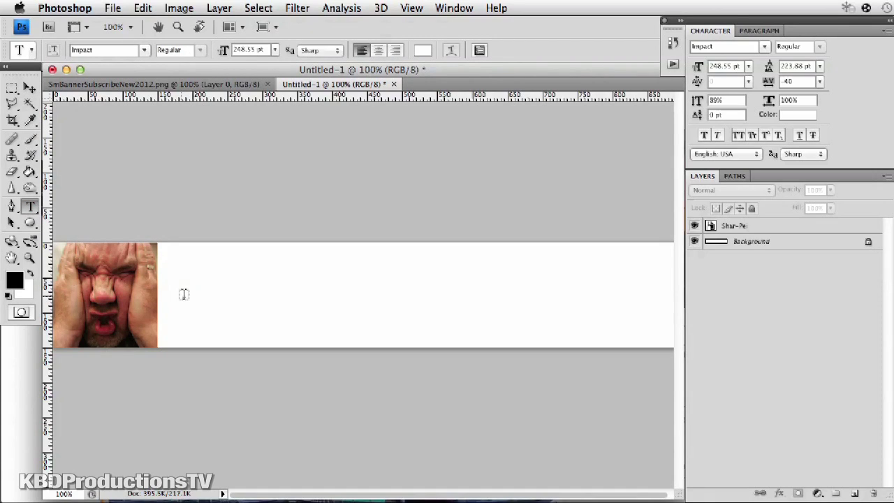
click(170, 323)
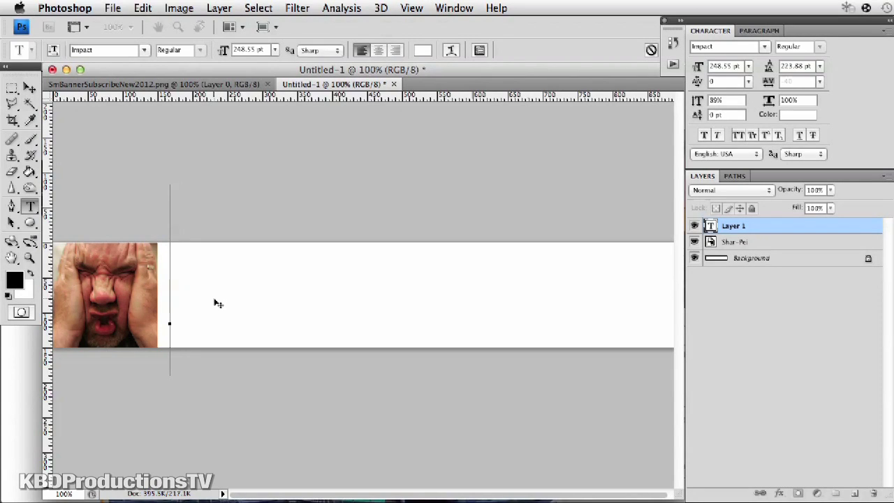
text(SUBSCR)
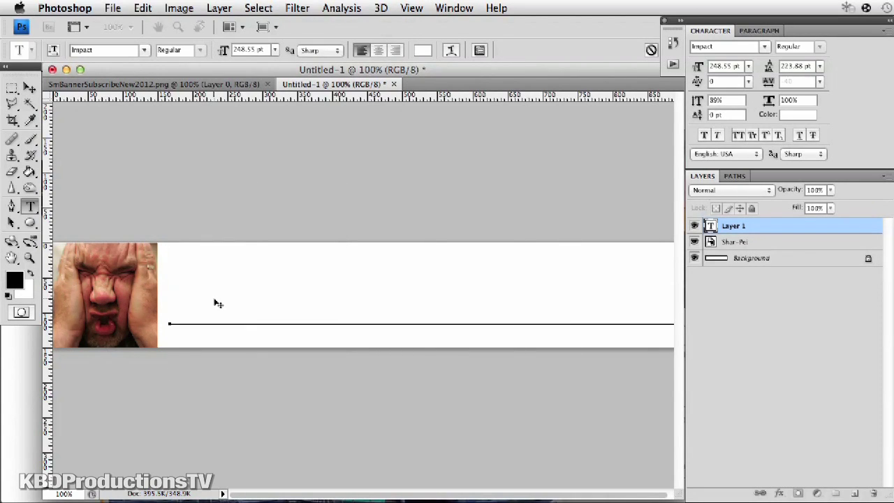
click(31, 85)
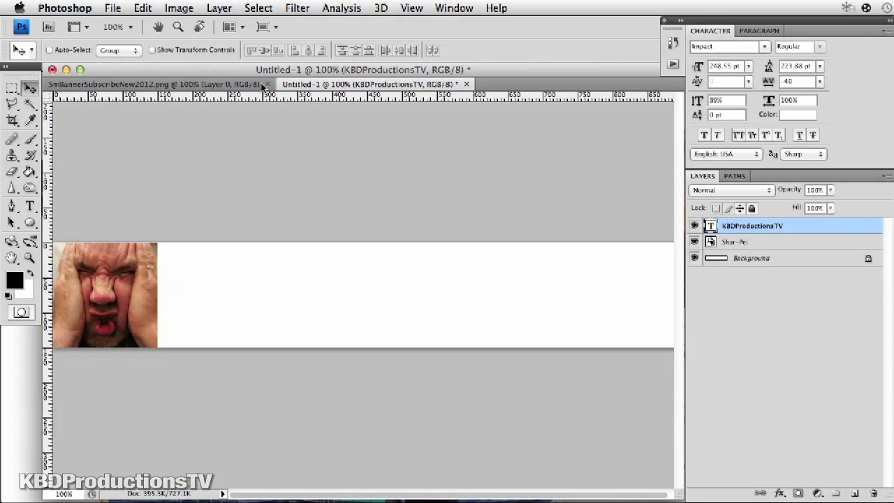
Apply a black #000000 Color Overlay layer style to the KBDProductionsTV text layer.
double_click(802, 222)
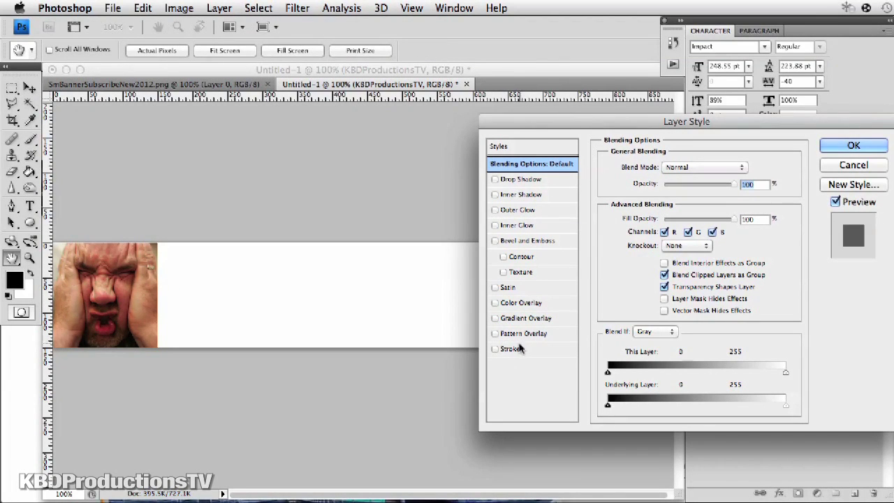
click(510, 305)
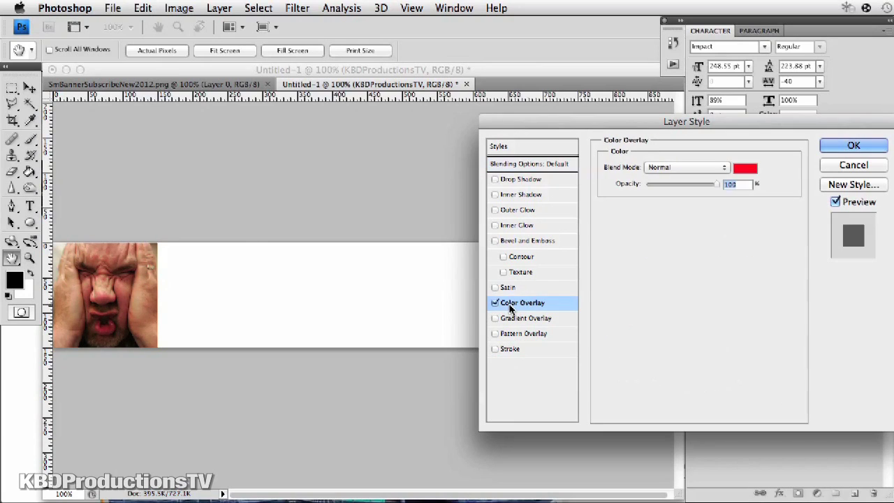
click(744, 167)
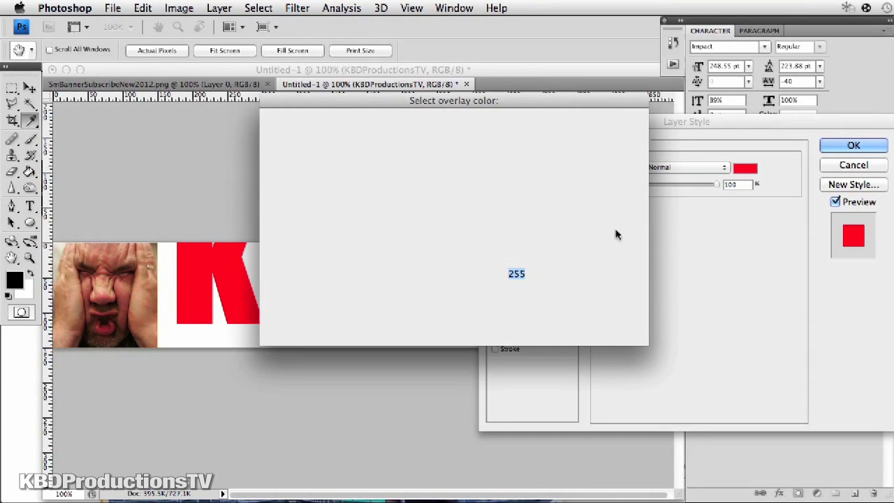
text(0)
click(594, 124)
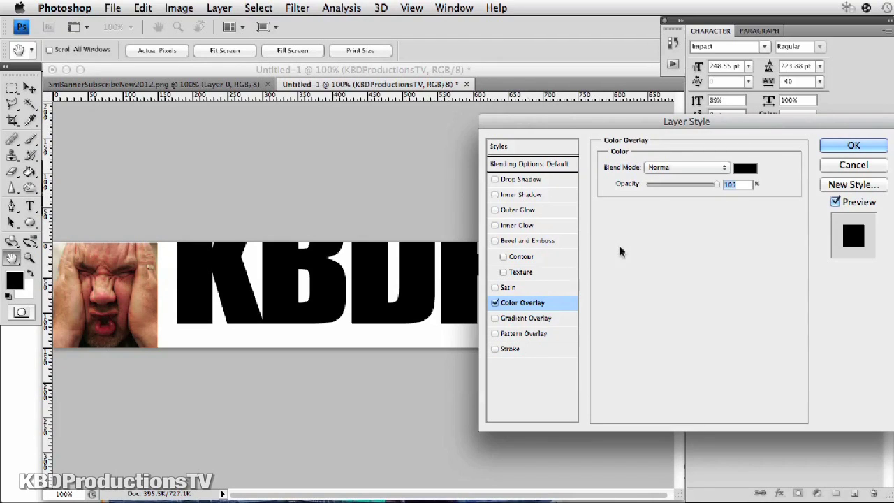
click(831, 145)
key(v)
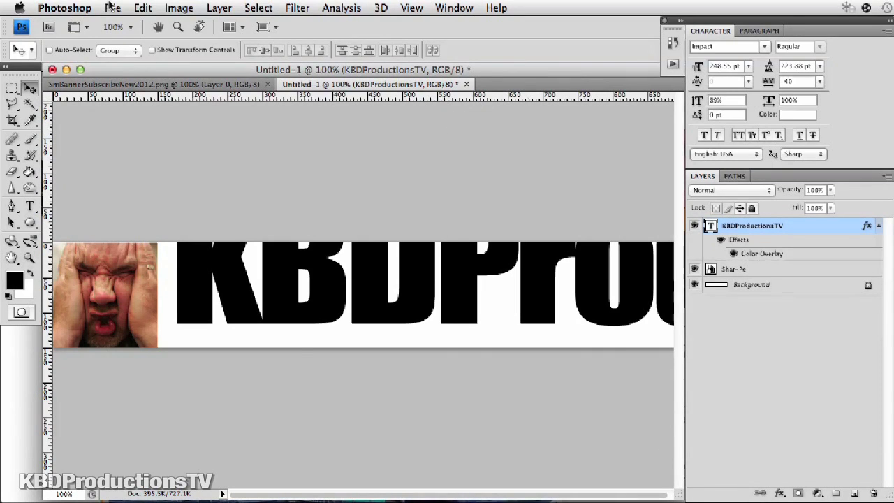
click(113, 8)
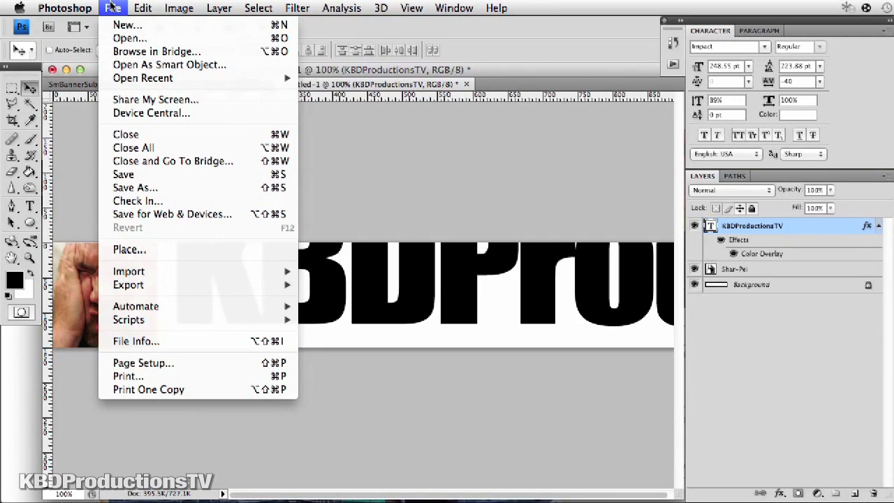
Scale the text to 41.7% width and 62.7% height so it fits beside the photo.
mouse_move(131, 6)
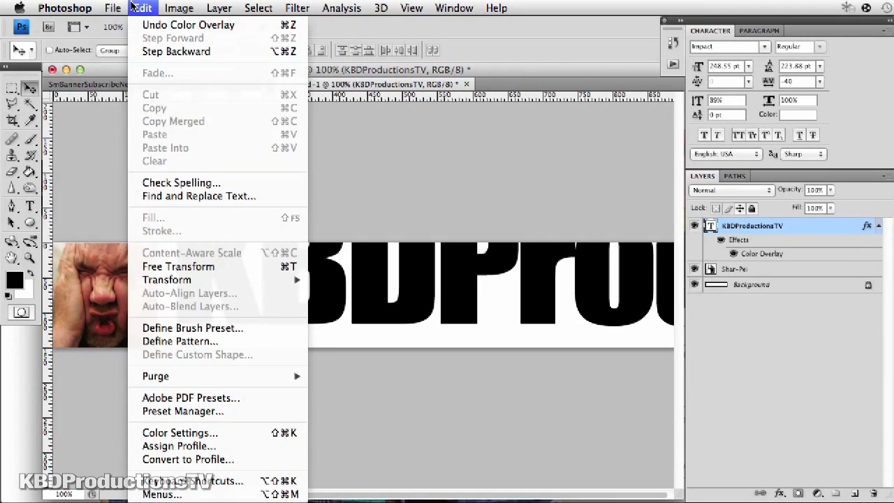
mouse_move(194, 281)
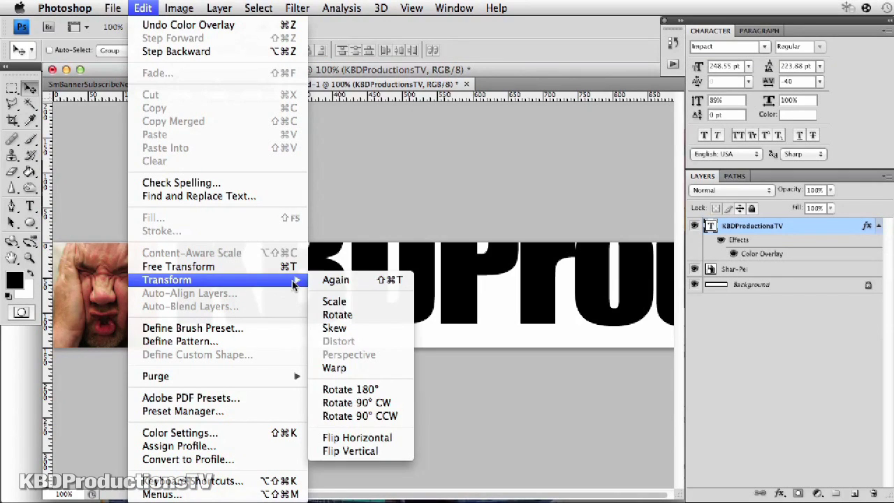
click(328, 302)
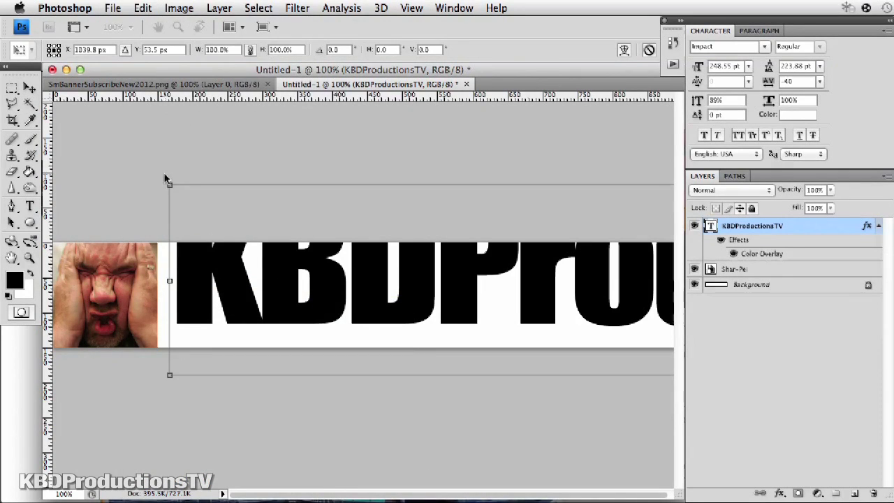
drag(170, 187, 175, 319)
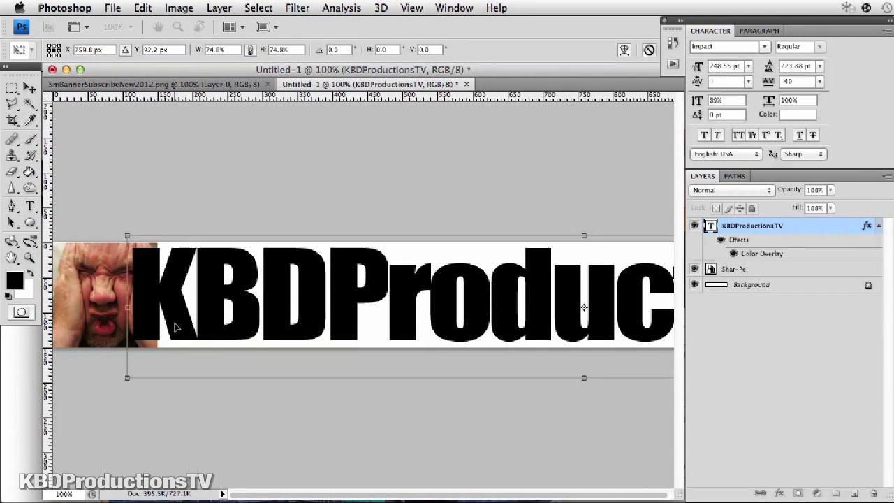
drag(128, 232, 178, 260)
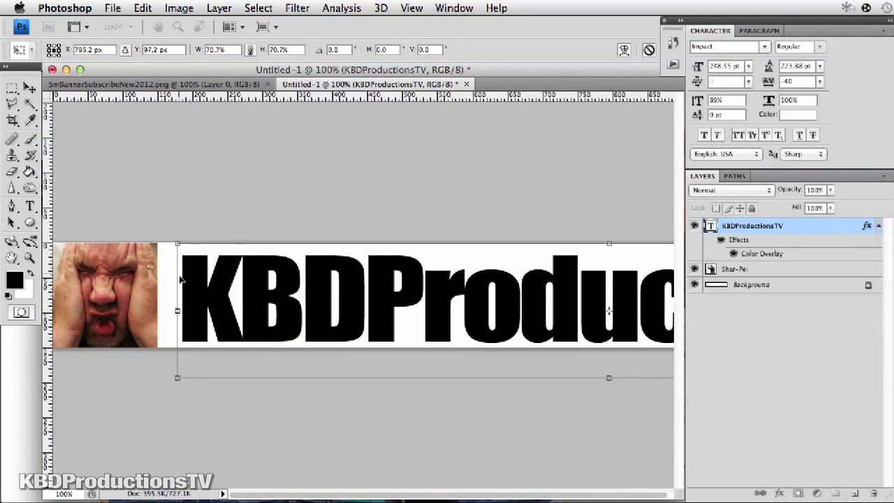
drag(177, 307, 474, 315)
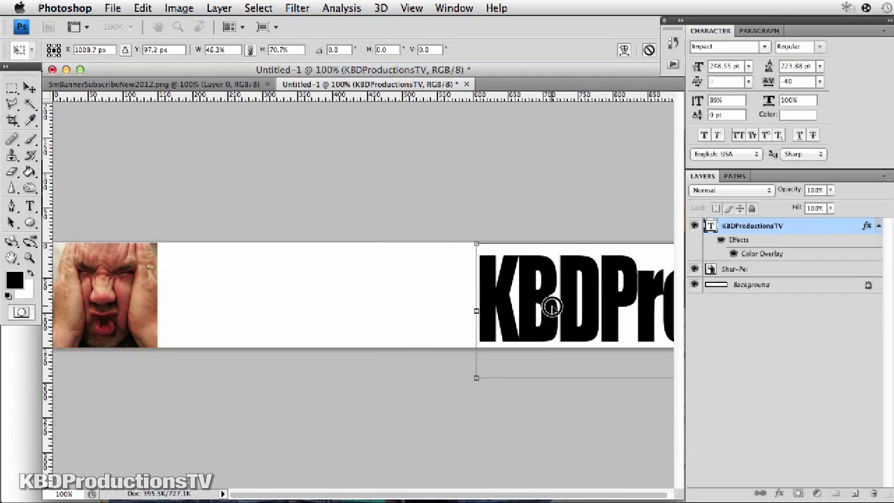
drag(554, 310, 176, 274)
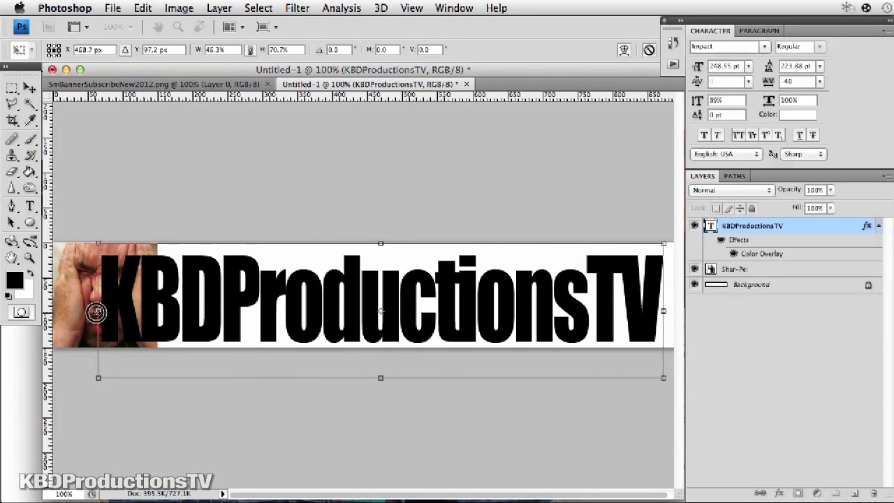
drag(94, 310, 154, 311)
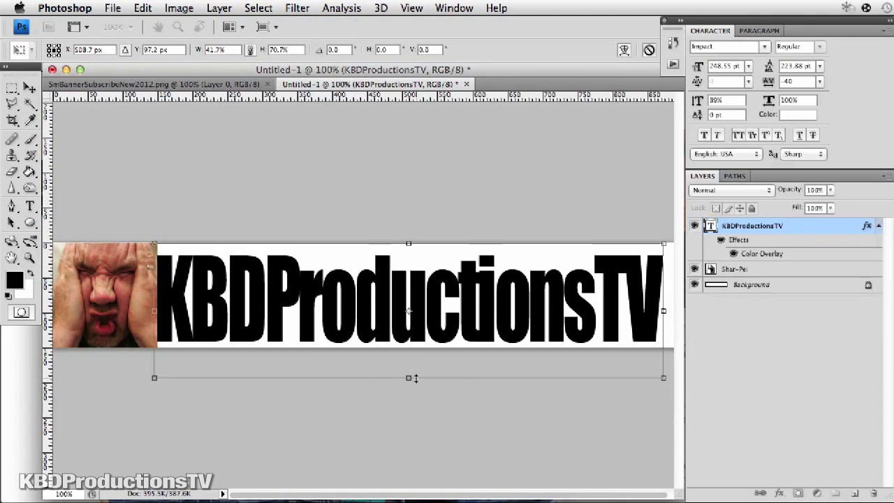
drag(408, 378, 408, 362)
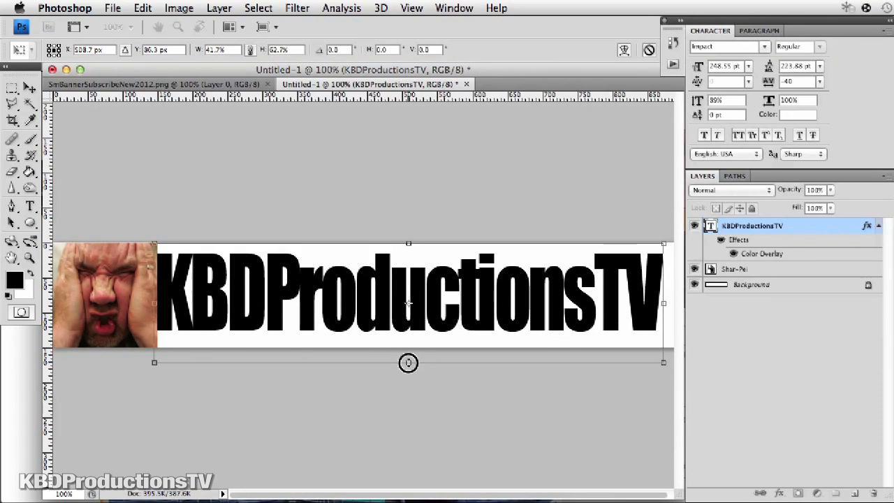
key(Return)
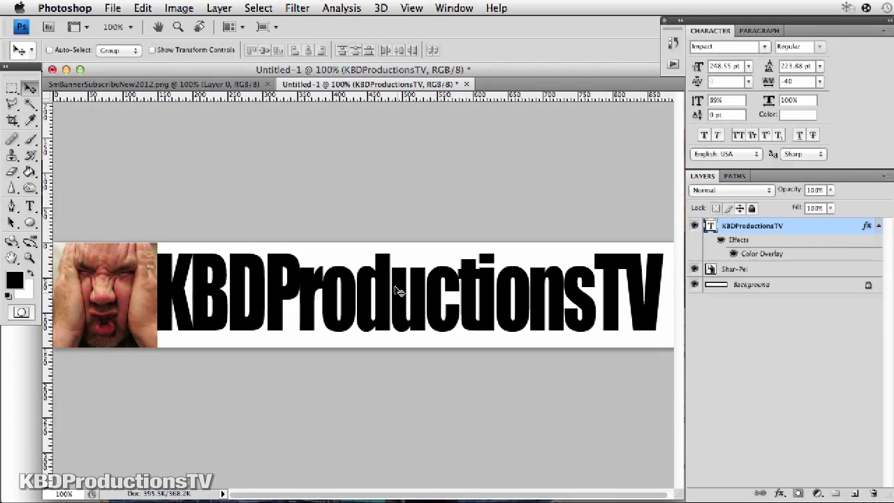
Give the text a 3 px orange (#ffa200) outside stroke and turn on a drop shadow.
double_click(818, 228)
click(518, 351)
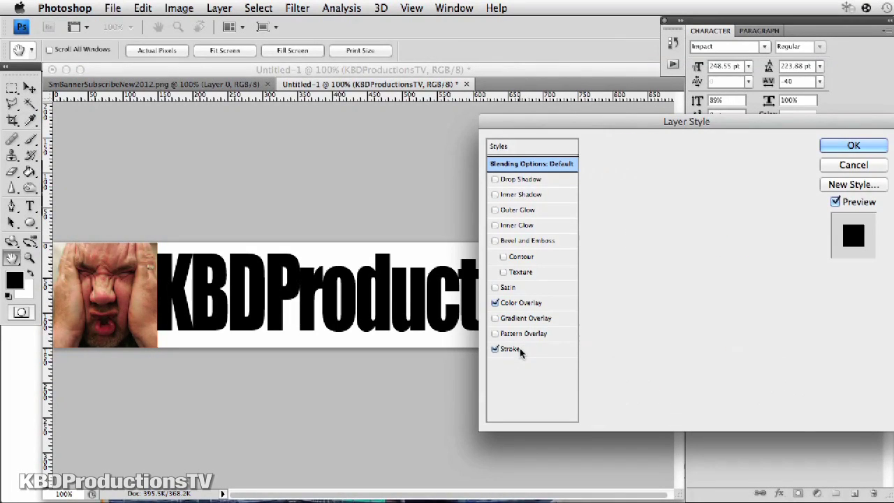
click(633, 260)
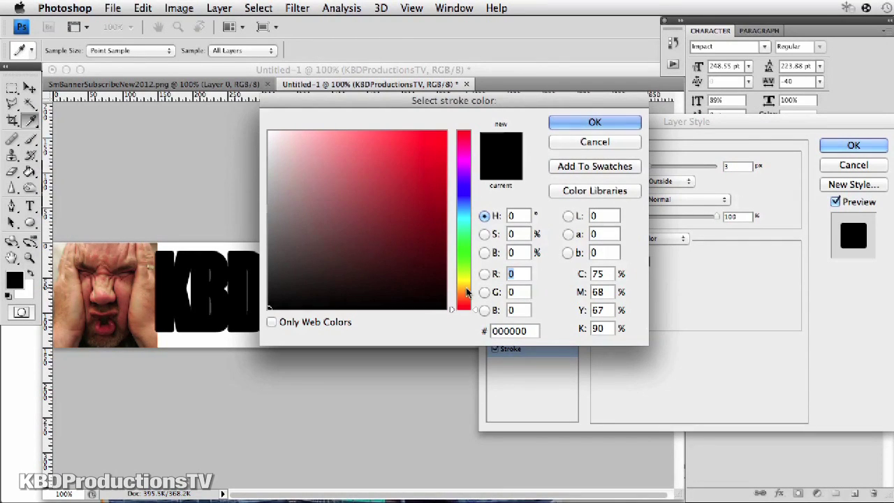
click(463, 282)
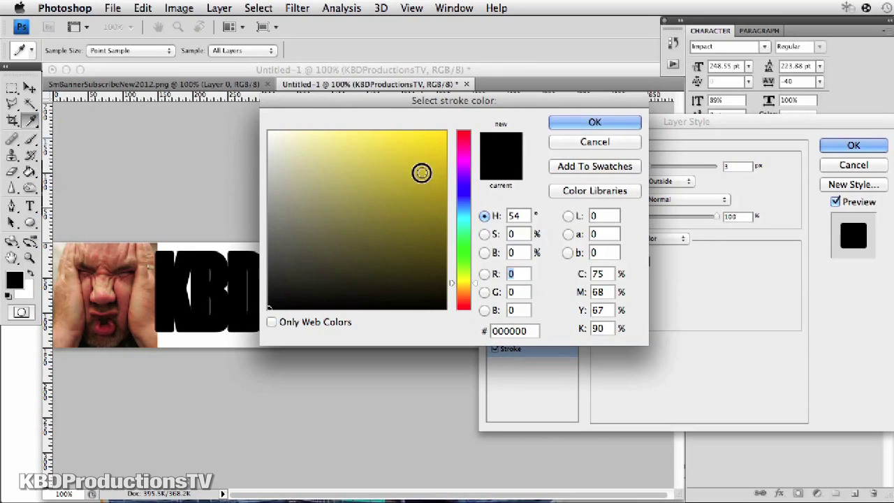
drag(421, 173, 447, 131)
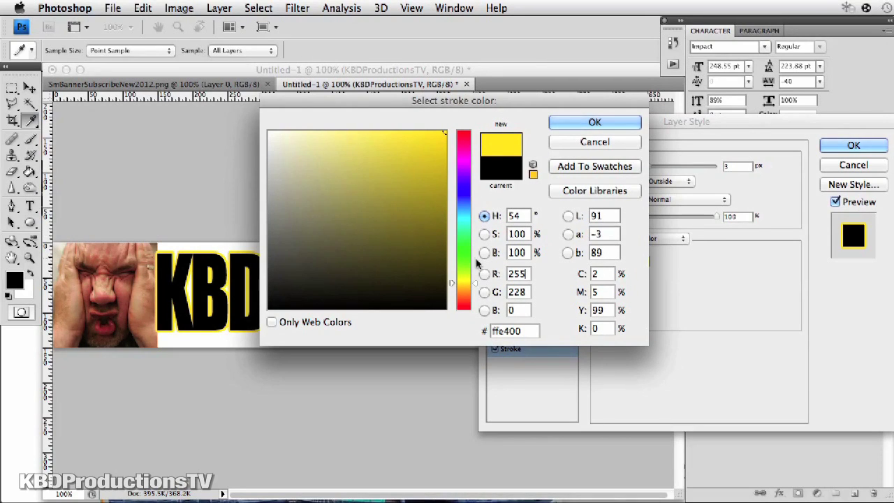
drag(467, 278, 475, 292)
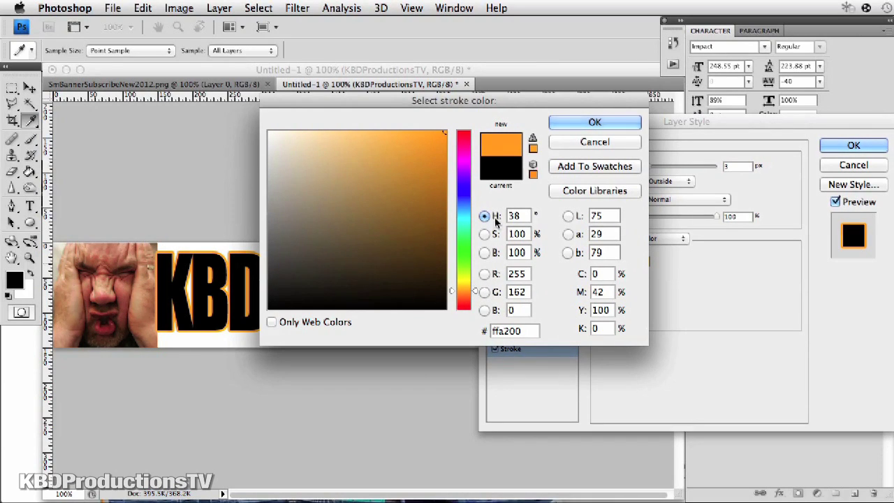
click(594, 123)
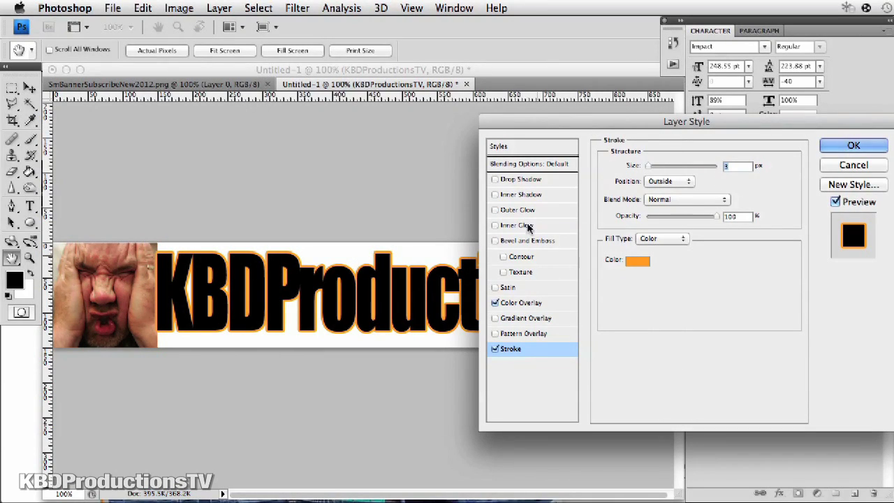
click(536, 180)
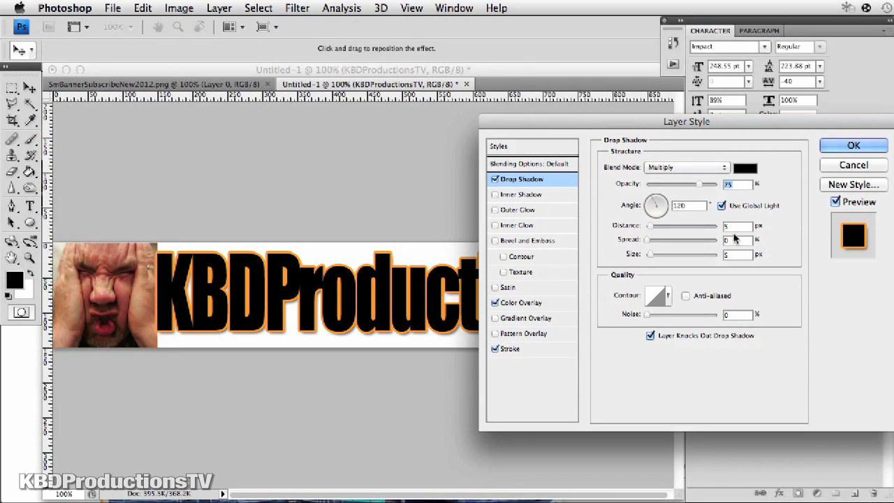
Push the drop shadow distance to 11 px and add a 5 px Inner Bevel and Emboss.
click(731, 227)
drag(650, 232, 655, 230)
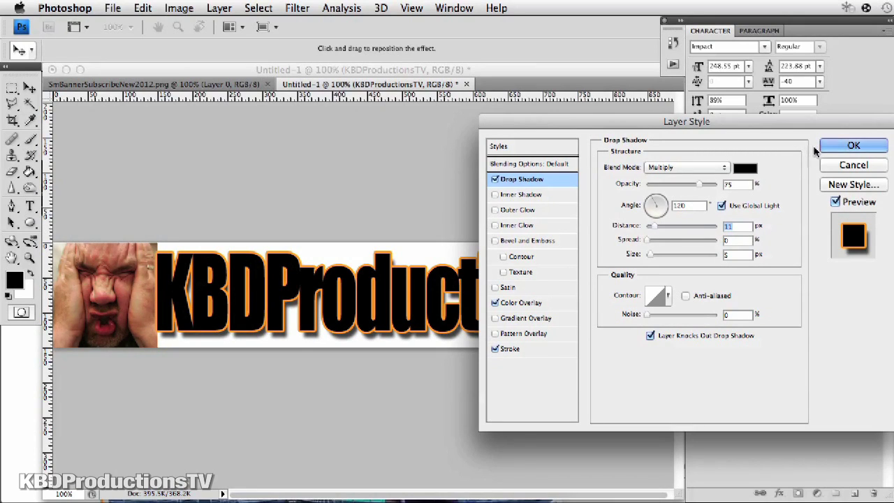
click(514, 242)
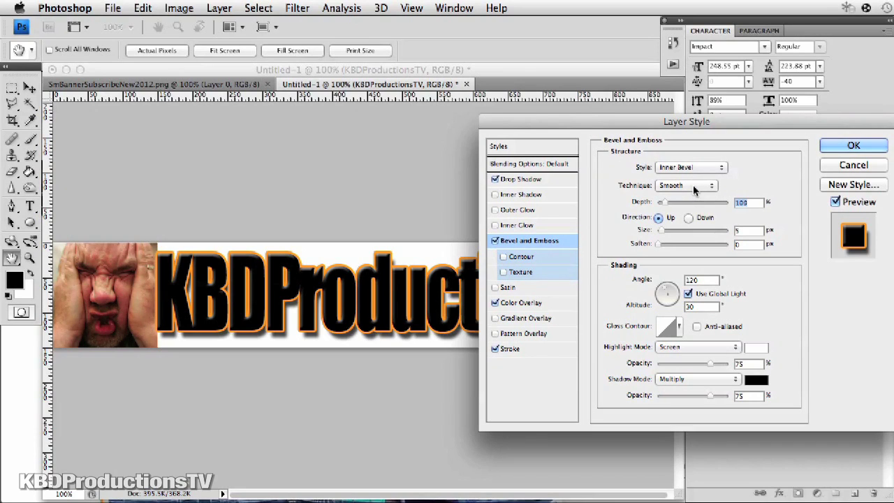
click(830, 144)
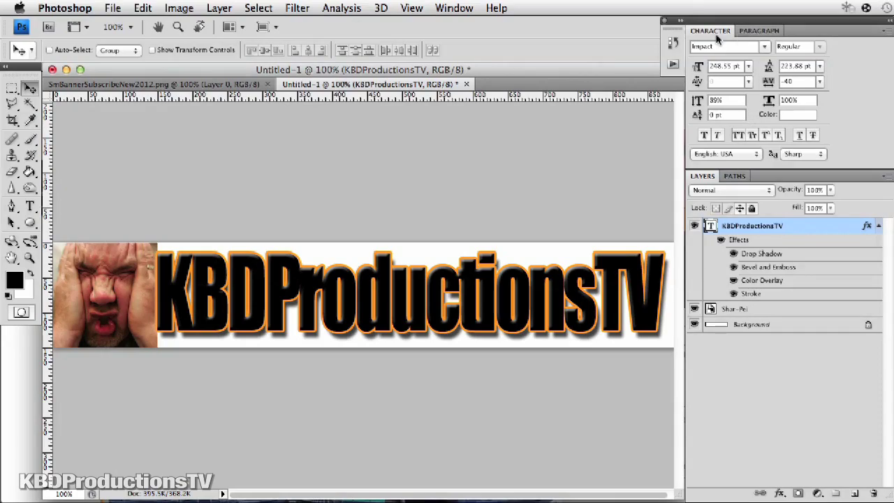
Switch the text font to 321impact and zoom out to see the whole banner.
click(764, 49)
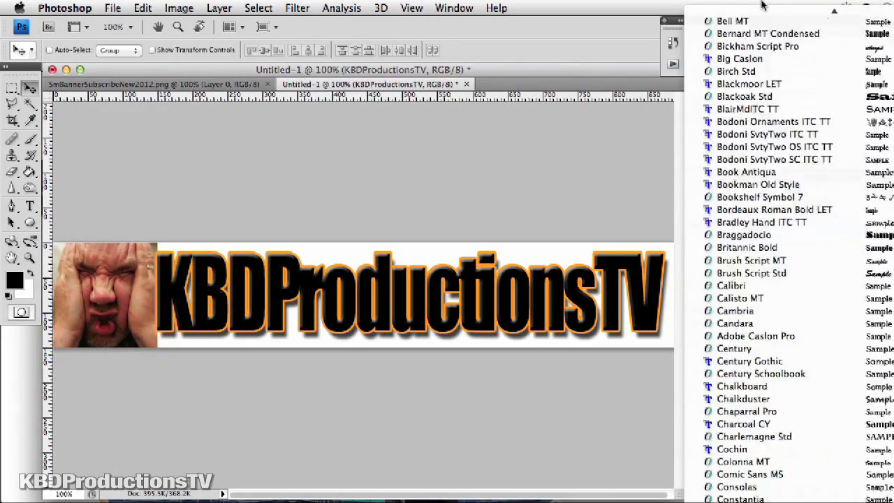
click(764, 18)
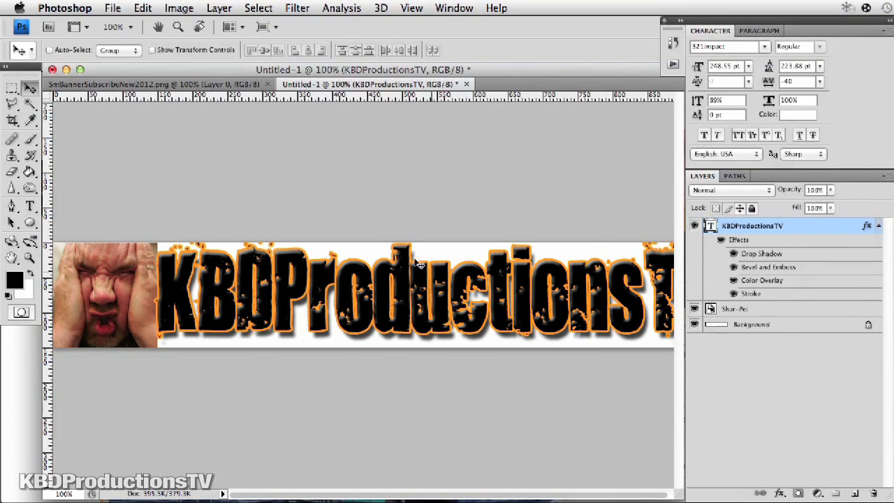
click(29, 257)
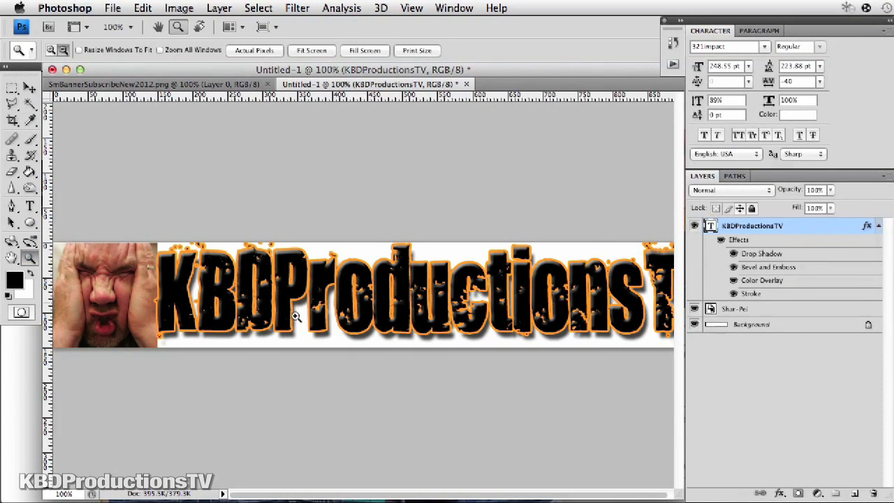
alt+click(351, 316)
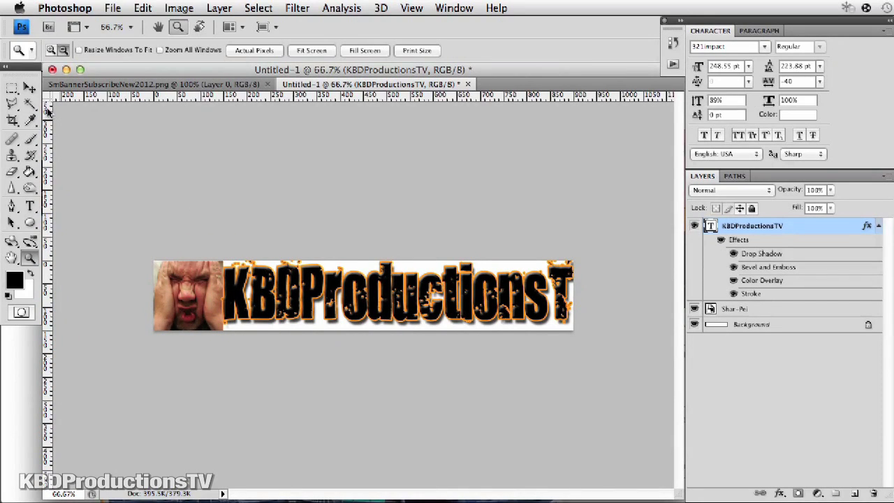
Scale the KBDProductionsTV text to about 92% width so TV fits inside the banner.
click(30, 88)
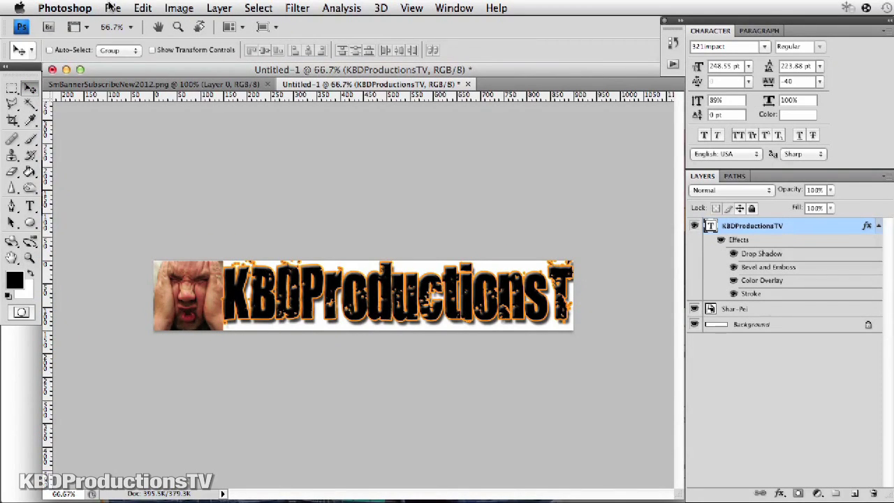
click(146, 8)
mouse_move(202, 284)
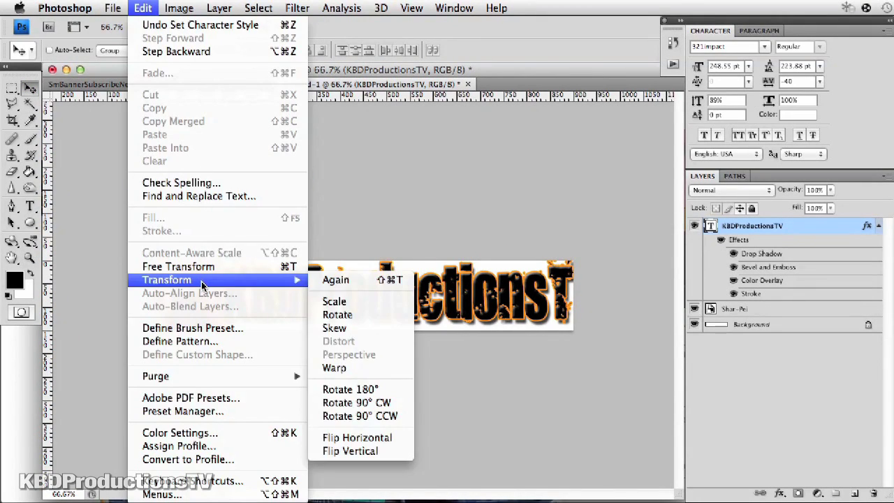
click(332, 302)
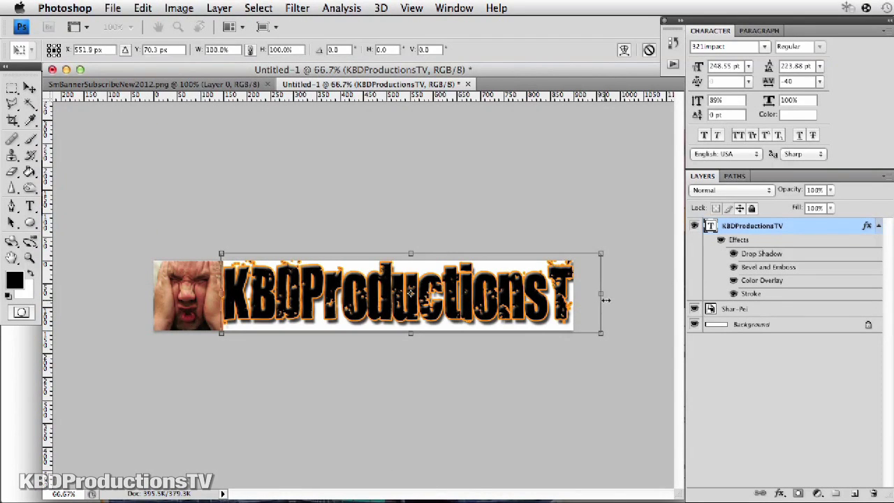
drag(604, 295, 571, 296)
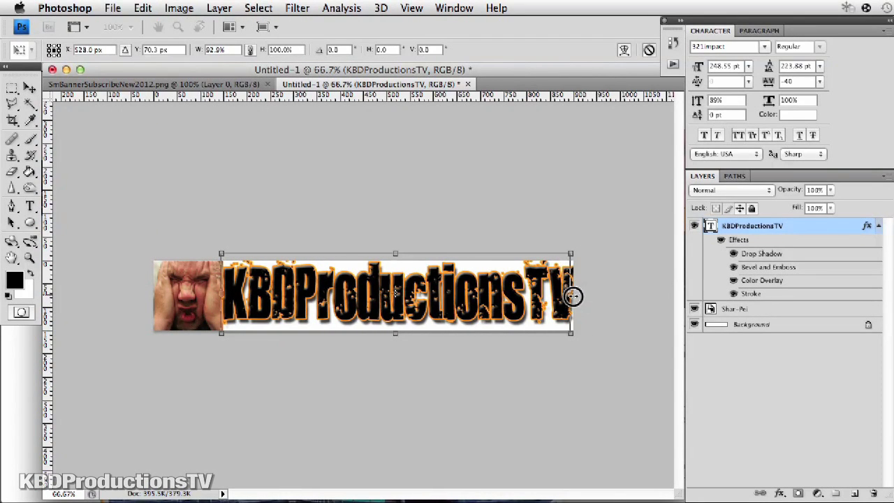
double_click(444, 316)
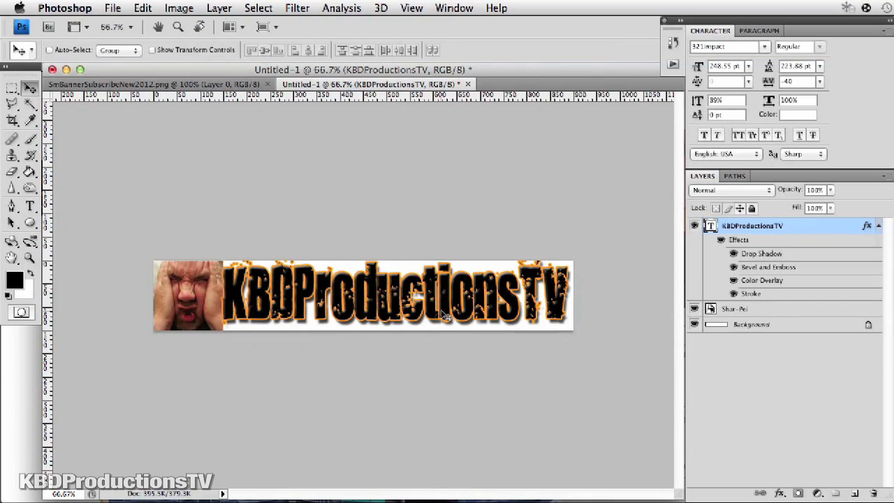
In Save for Web & Devices, set the banner image width to 300 px.
click(112, 7)
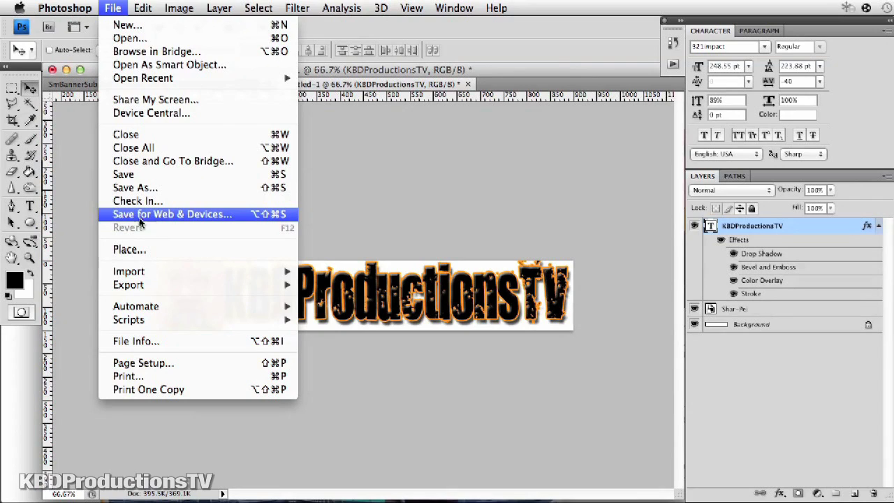
click(152, 215)
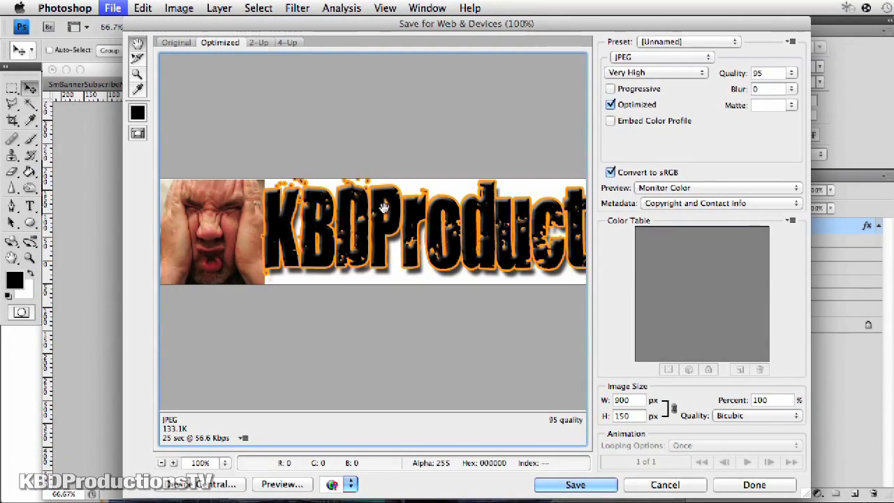
click(610, 400)
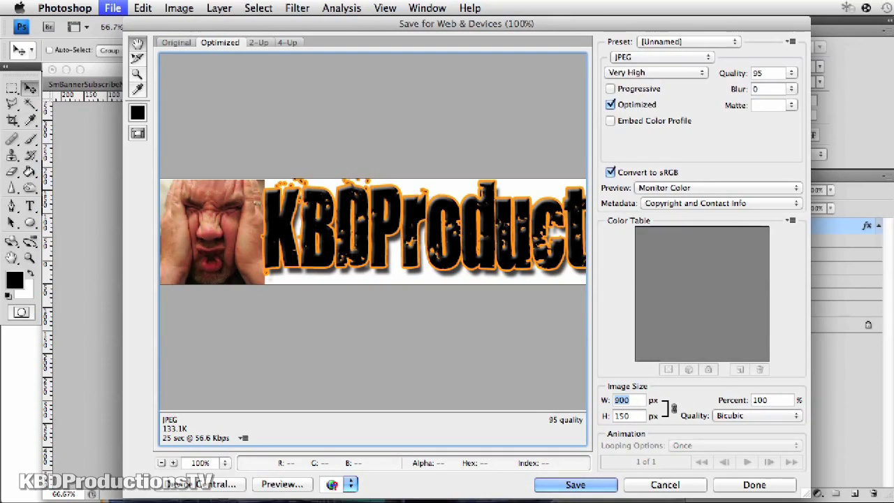
text(300)
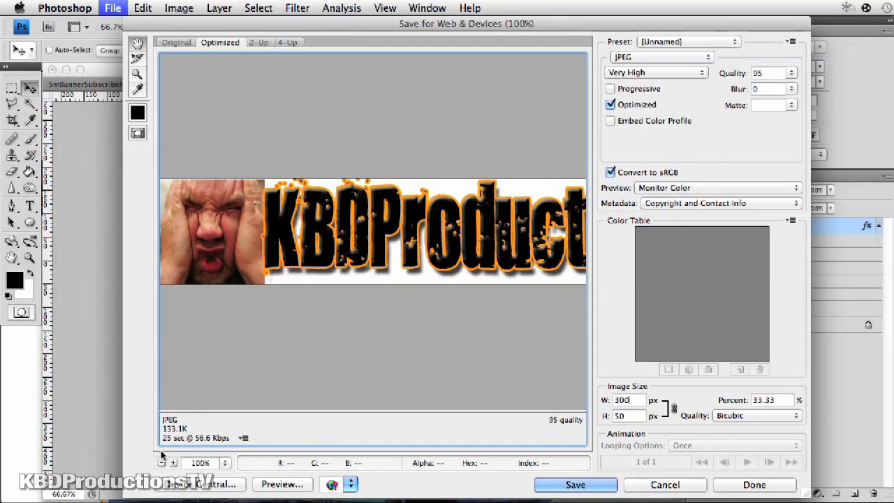
Save the optimized JPEG as 'sm banner.jpg' on the Desktop.
click(589, 483)
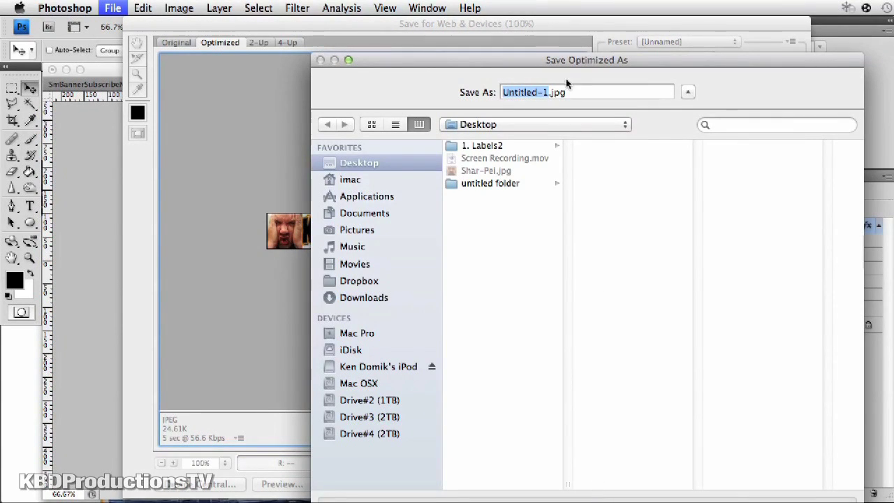
text(sm)
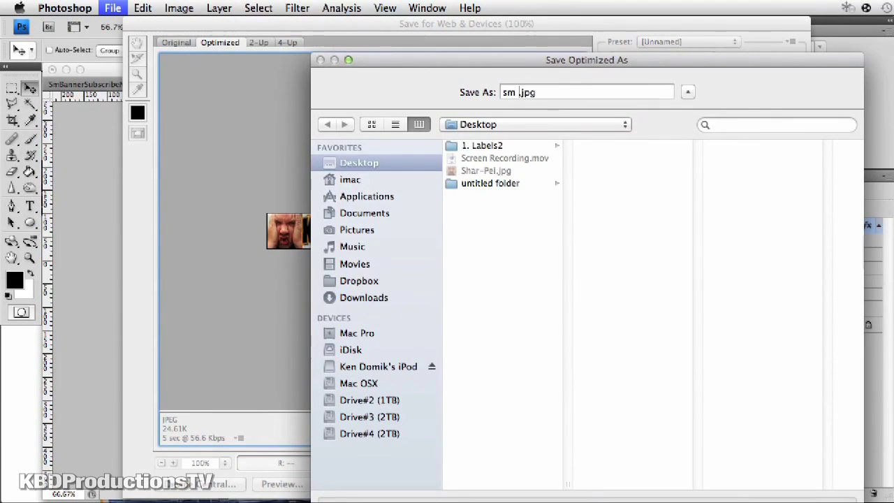
text( bamm)
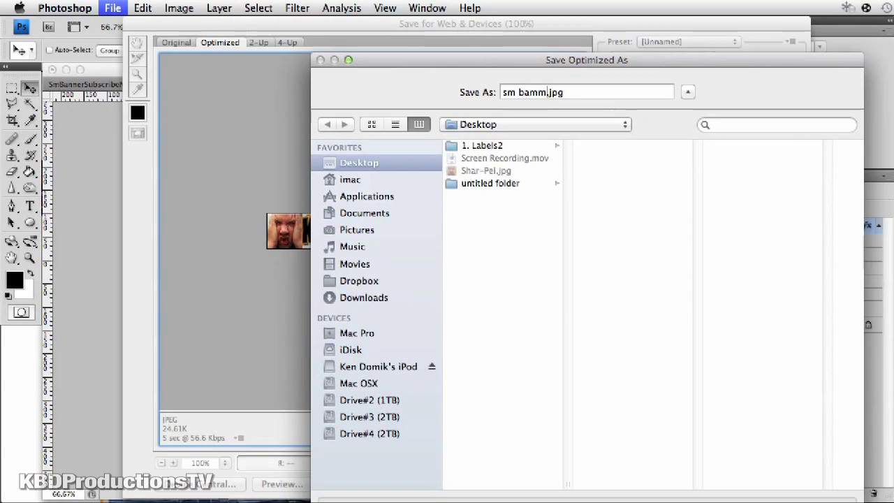
key(BackSpace)
text(nner)
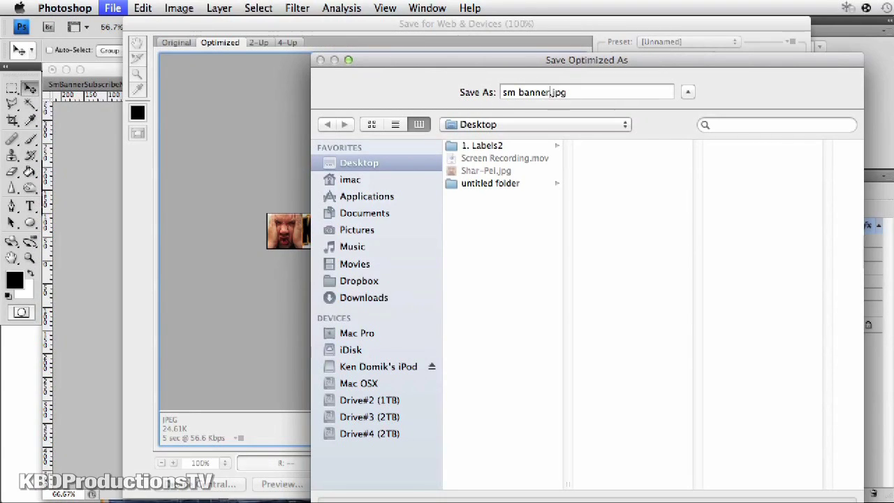
drag(653, 60, 464, 7)
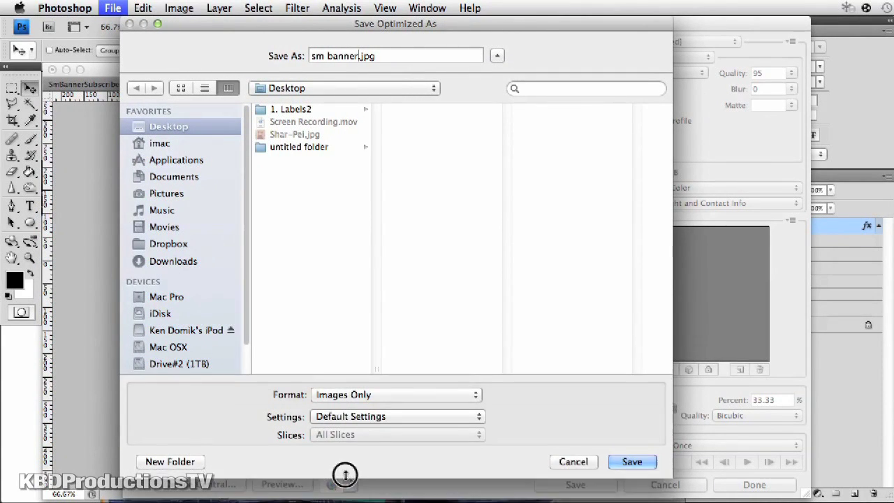
click(649, 457)
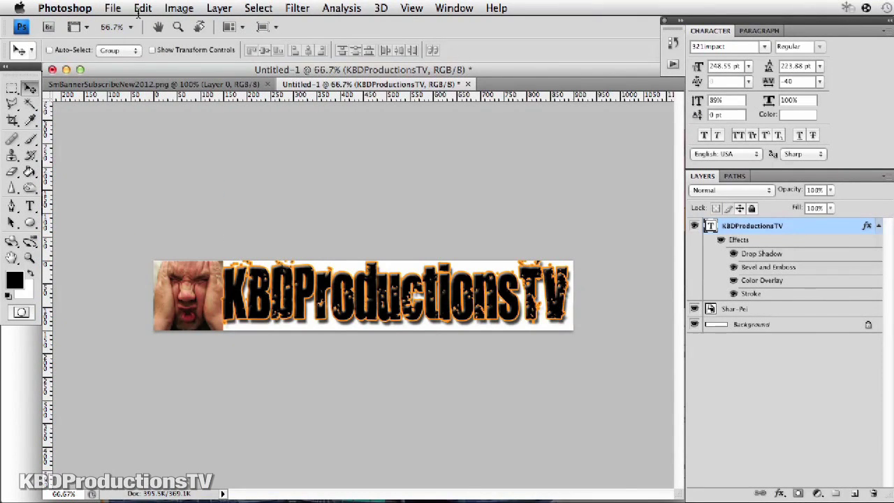
Switch to Chrome and open the YouTube channel's Settings.
key(super+Tab)
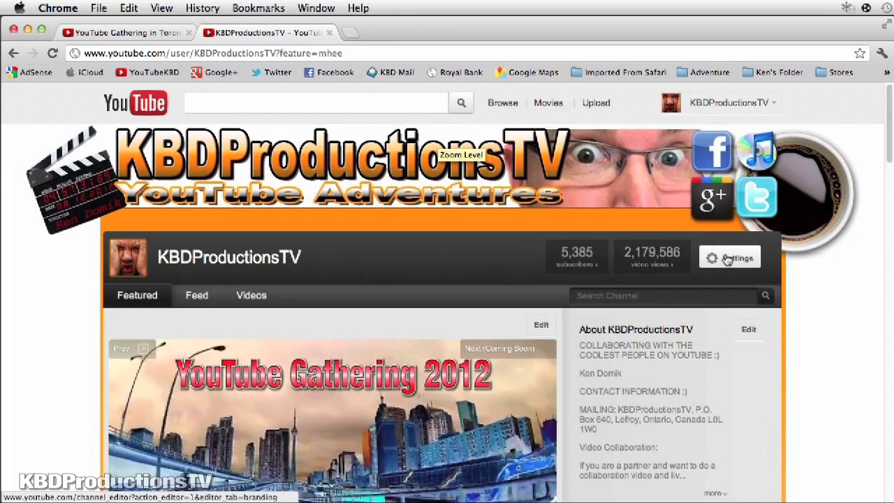
click(726, 259)
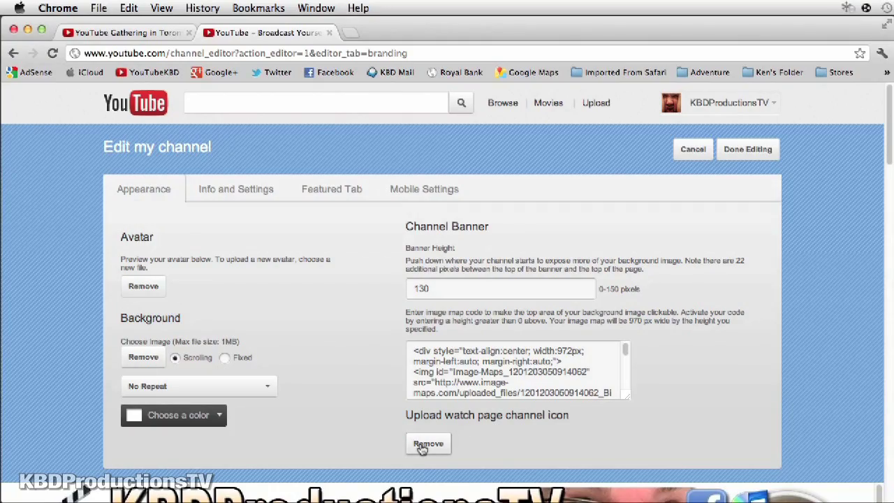
scroll(423, 448, down, 15)
scroll(423, 448, up, 15)
Replace the watch-page channel icon with sm-banner.jpg from the Desktop, then finish editing.
click(429, 444)
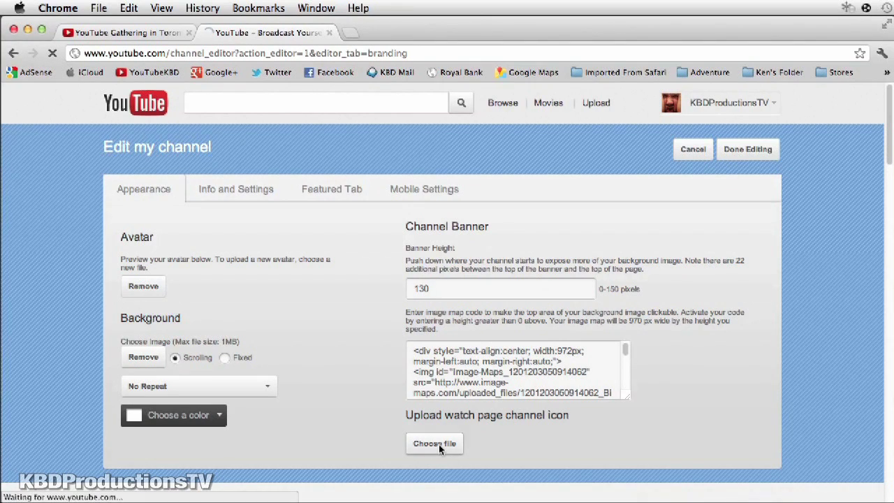
click(443, 446)
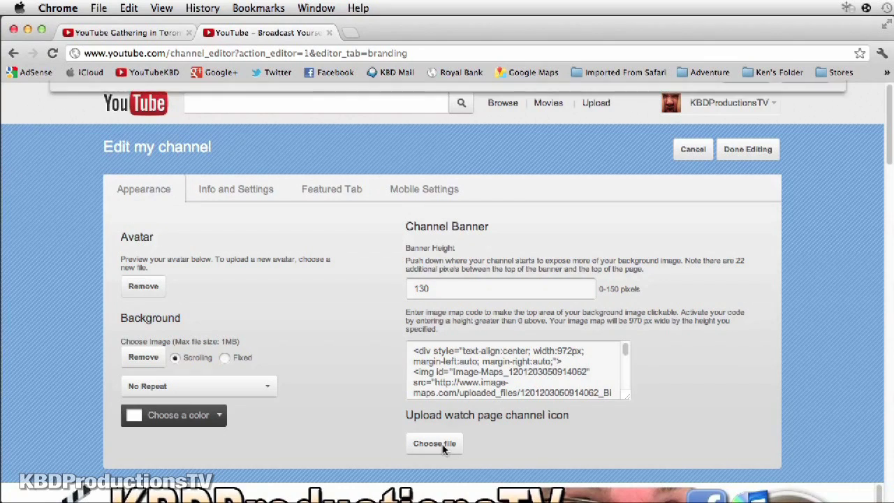
click(101, 151)
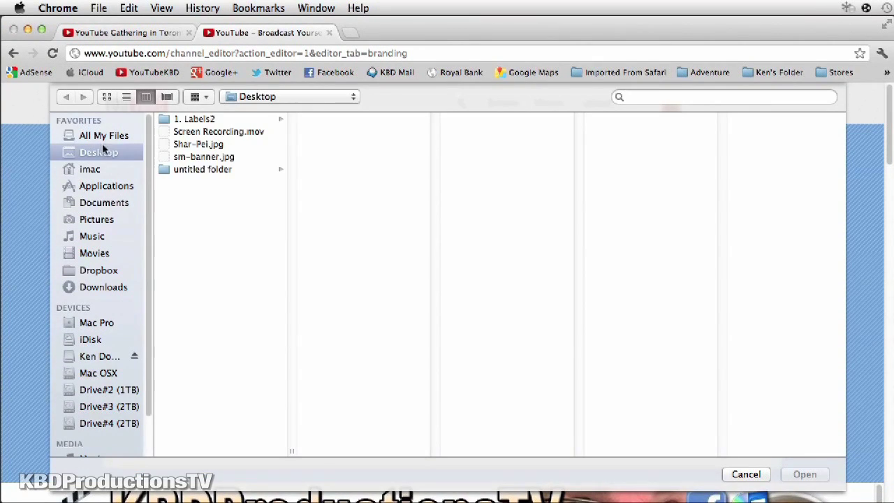
double_click(200, 157)
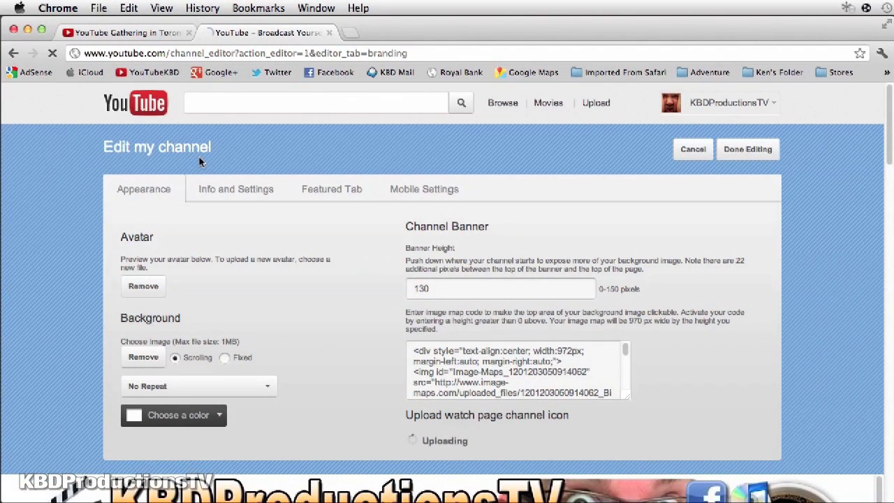
click(742, 155)
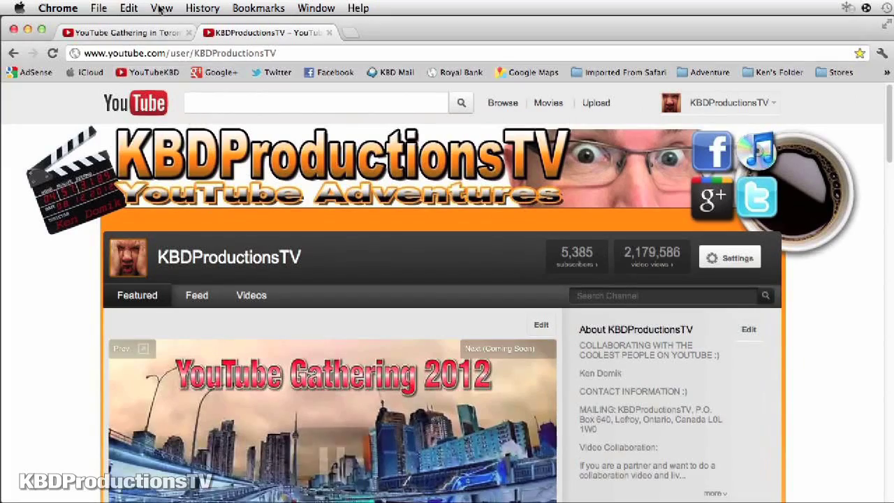
Reload the YouTube Gathering in Toronto 2012 video tab to show the new channel icon.
click(157, 36)
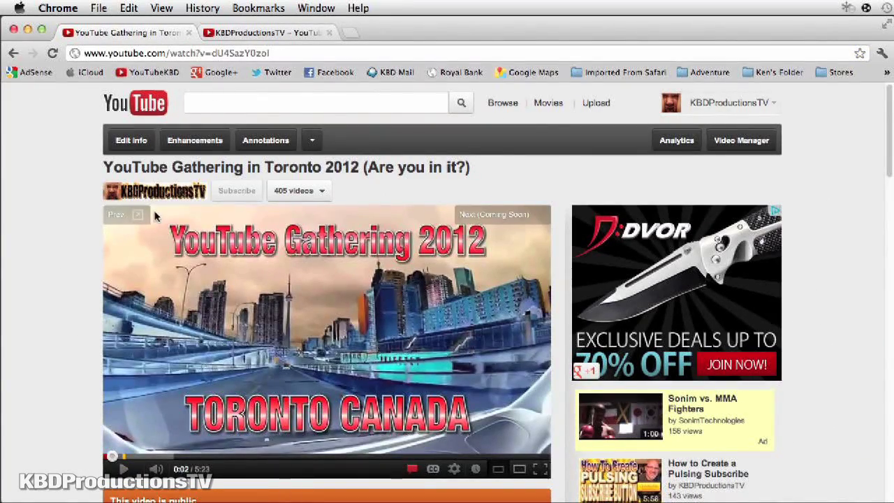
click(53, 53)
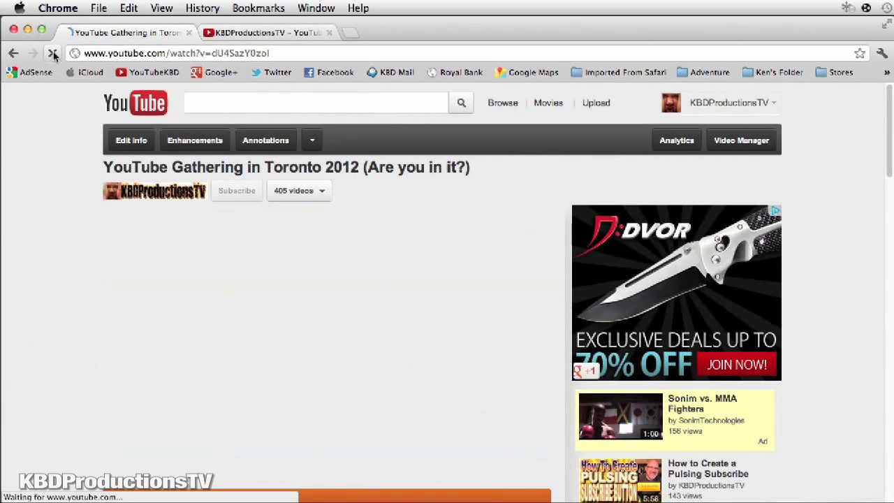